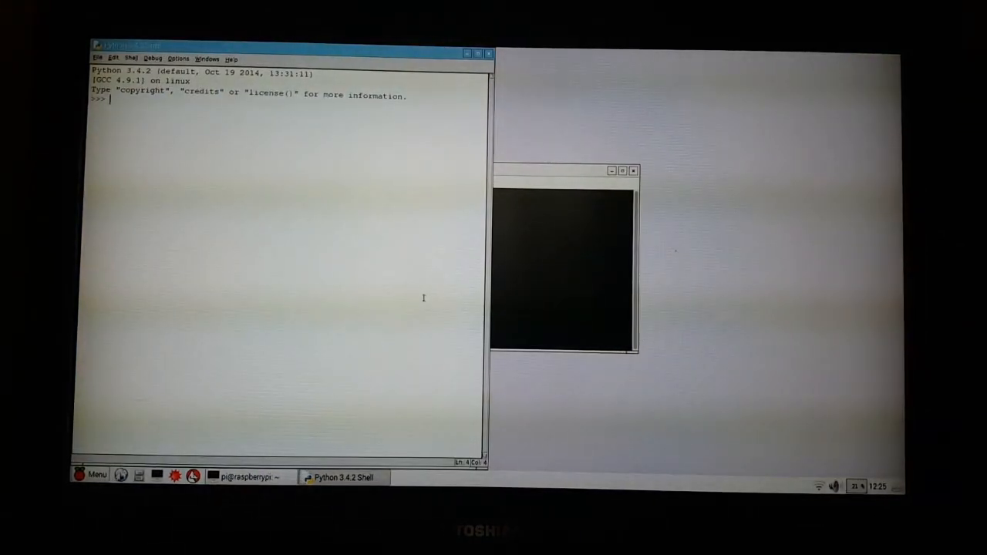
# Step: Open FrontEnd.py from the PythonPrograms folder via File > Open in an IDLE editor
pyautogui.click(97, 59)
pyautogui.click(101, 83)
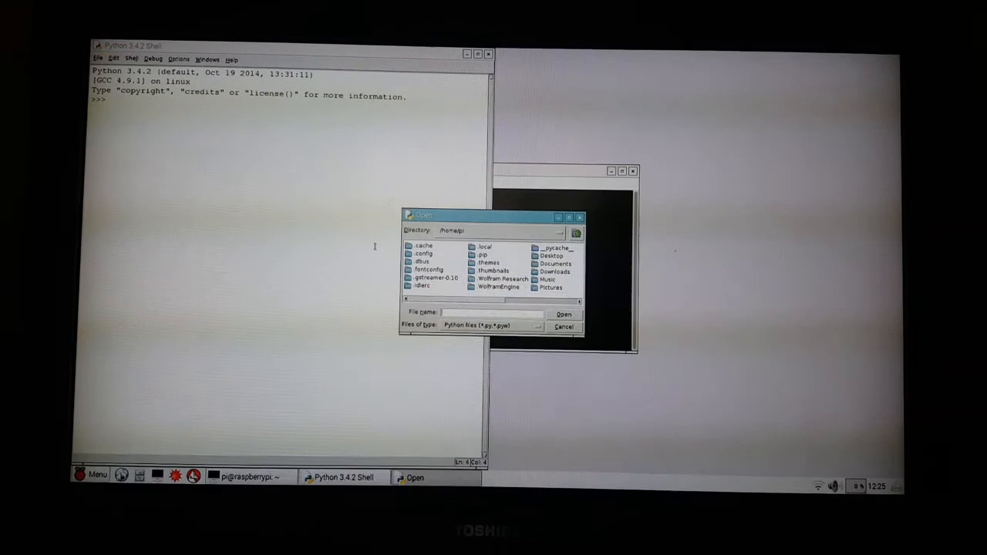
pyautogui.moveTo(444, 300); pyautogui.dragTo(513, 300)
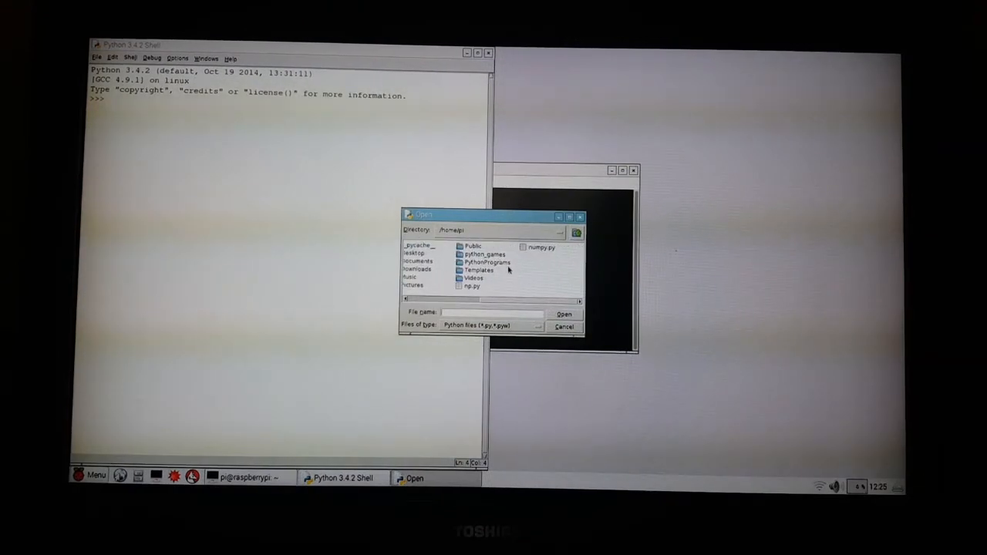
pyautogui.doubleClick(507, 263)
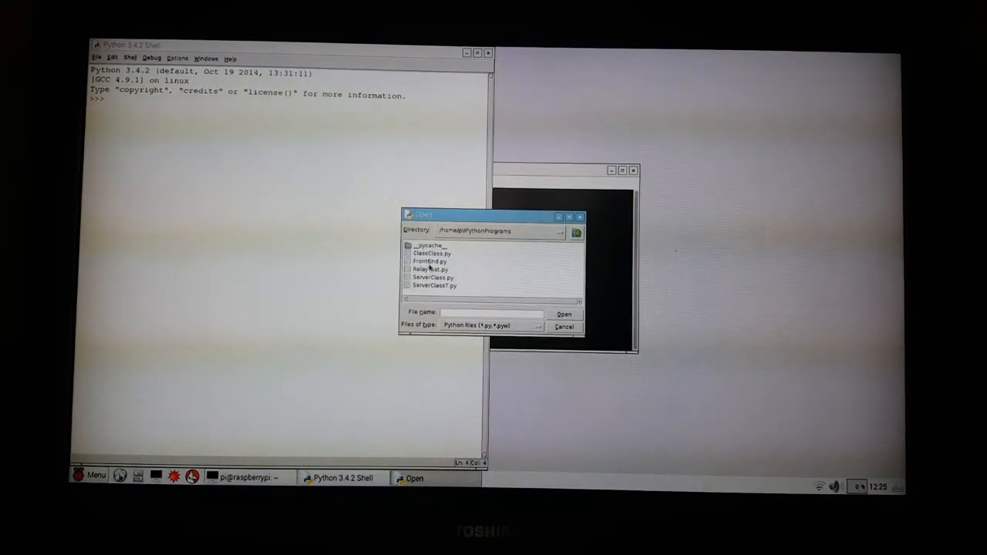
pyautogui.doubleClick(430, 262)
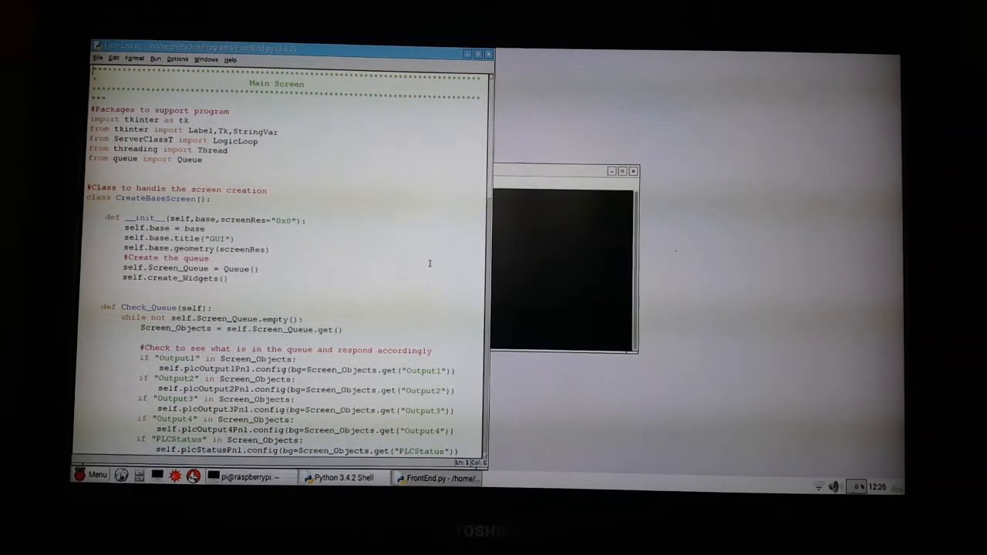
pyautogui.click(429, 264)
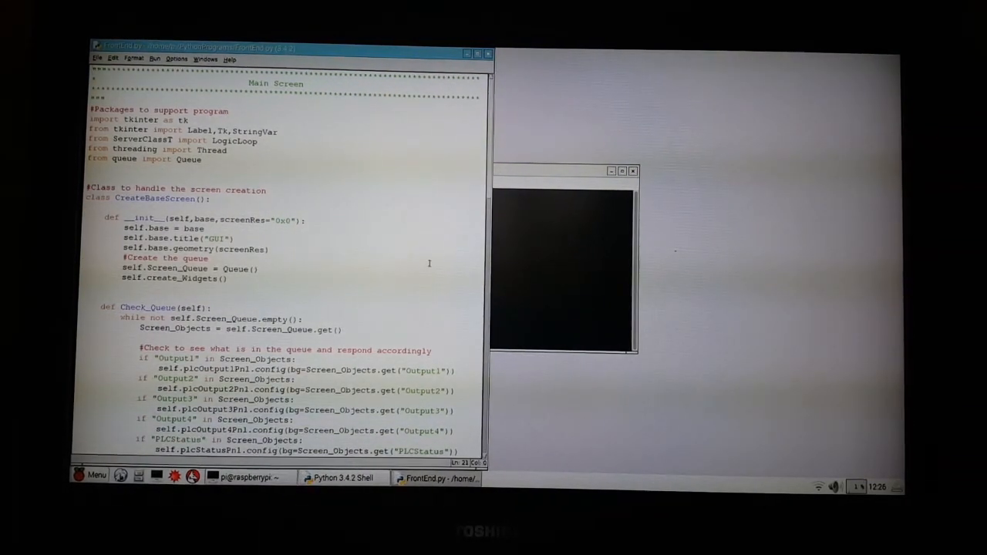
# Step: Run the FrontEnd.py module with F5 to launch the full-screen tank-display GUI
pyautogui.press('F5')
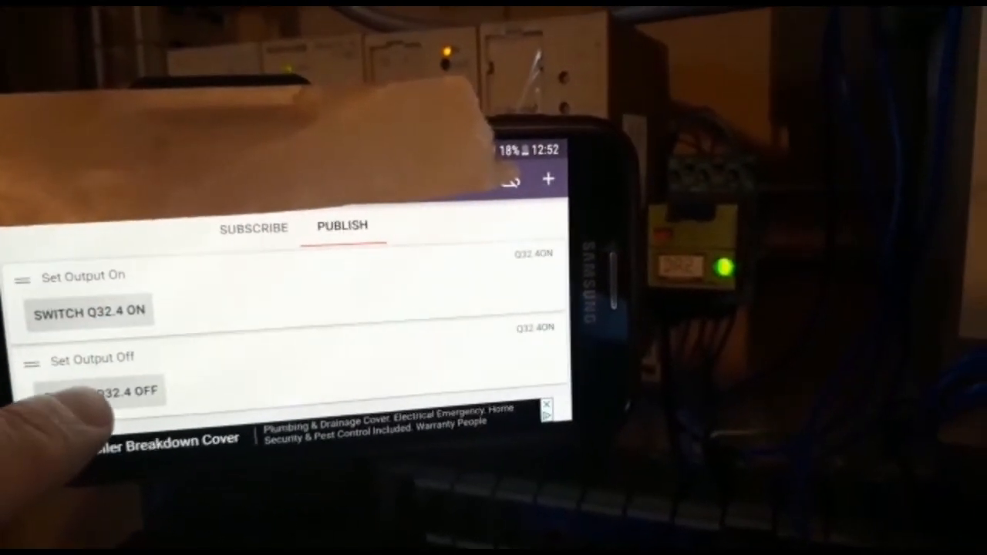
# Step: Switch output Q32.4 off on the dashboard so the PLC's green LED goes dark
pyautogui.click(92, 390)
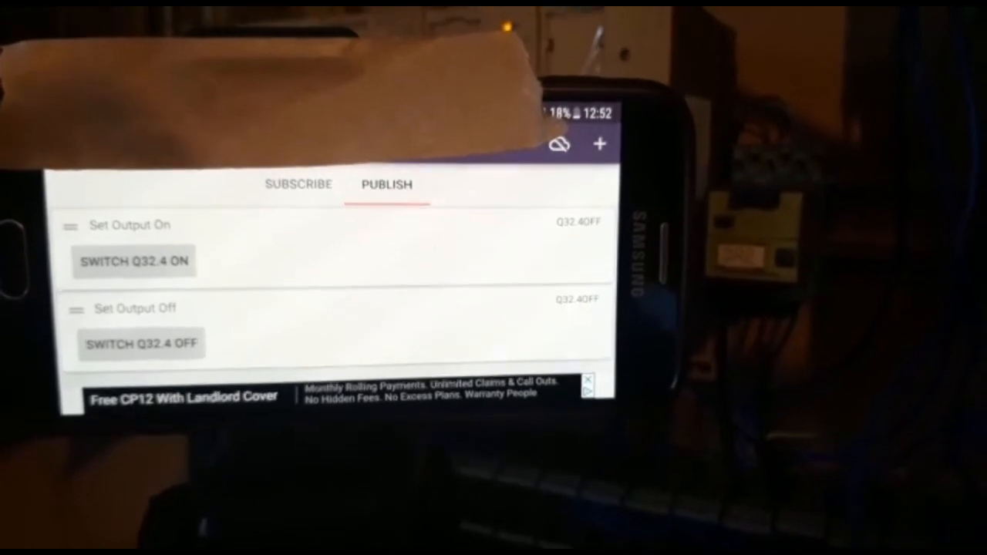